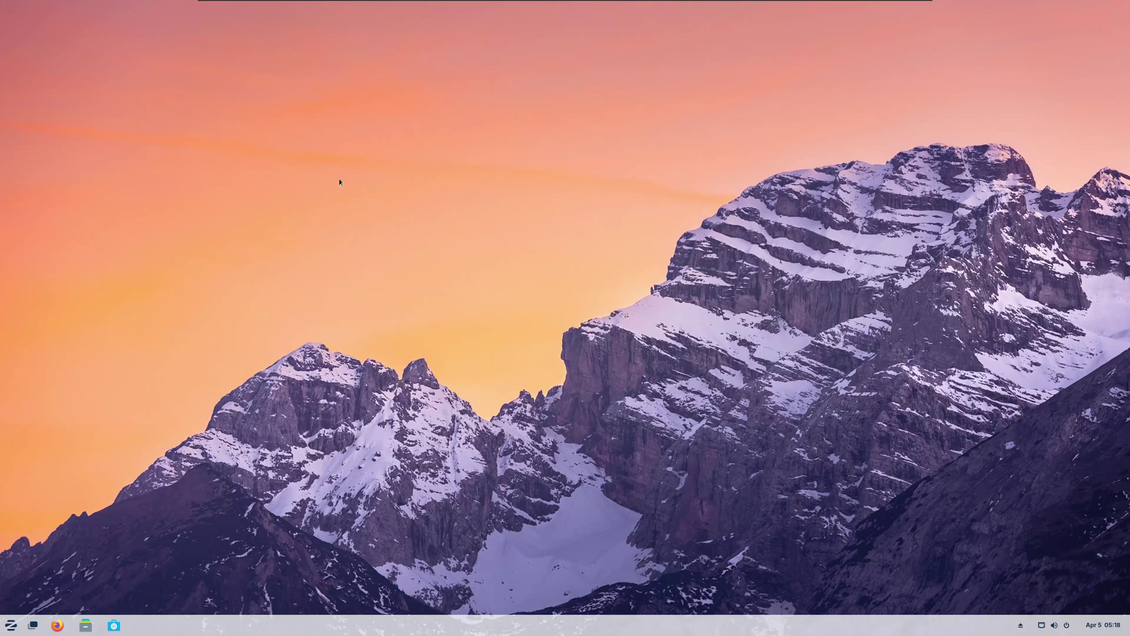
Step: Launch Terminal via a 'ter' search in the Zorin menu and enlarge its text
right_click(309, 188)
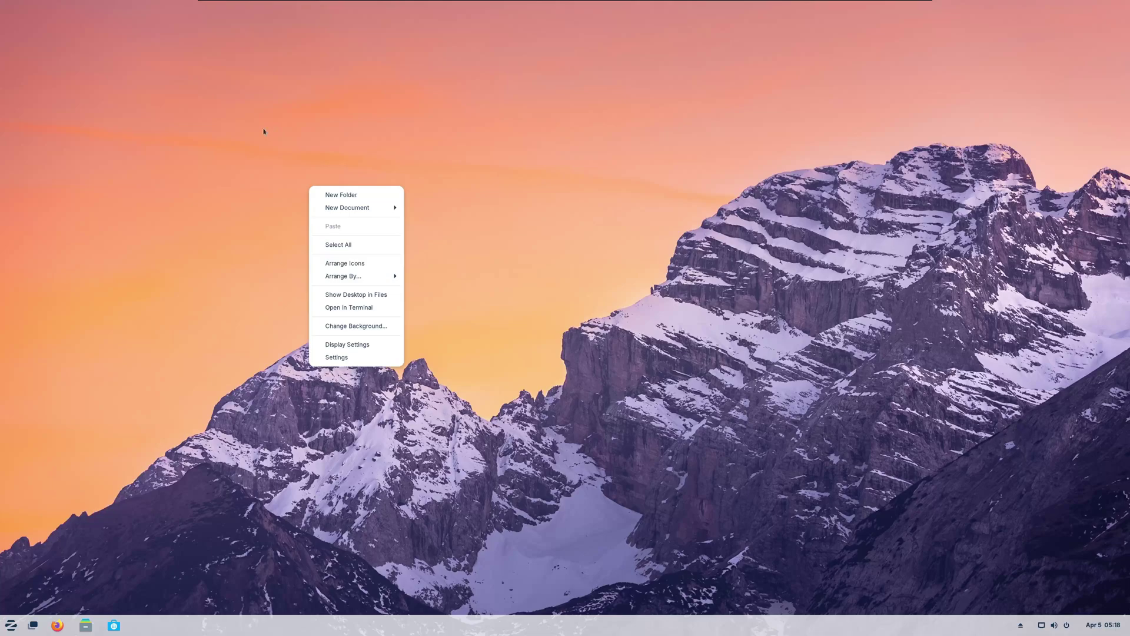
left_click(217, 133)
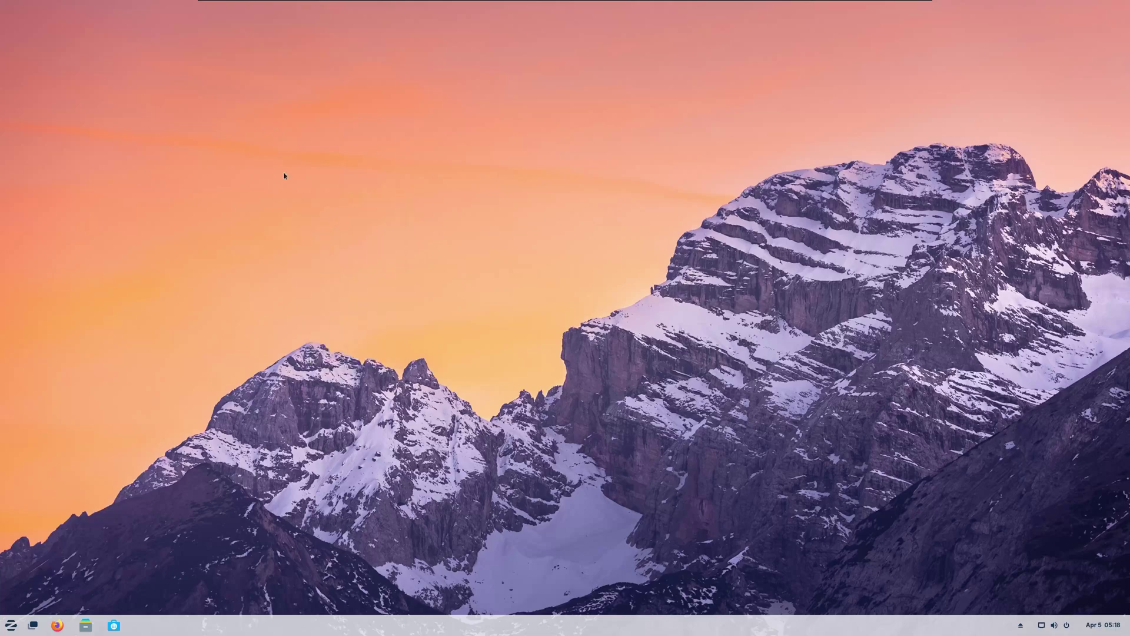
left_click(15, 628)
type("t")
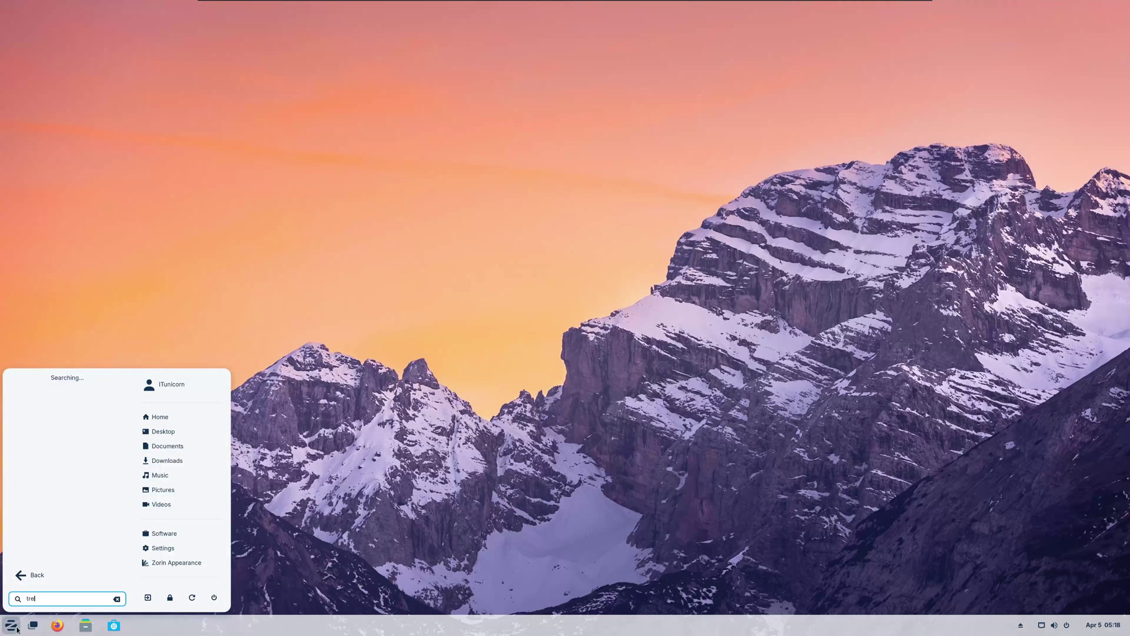
type("er")
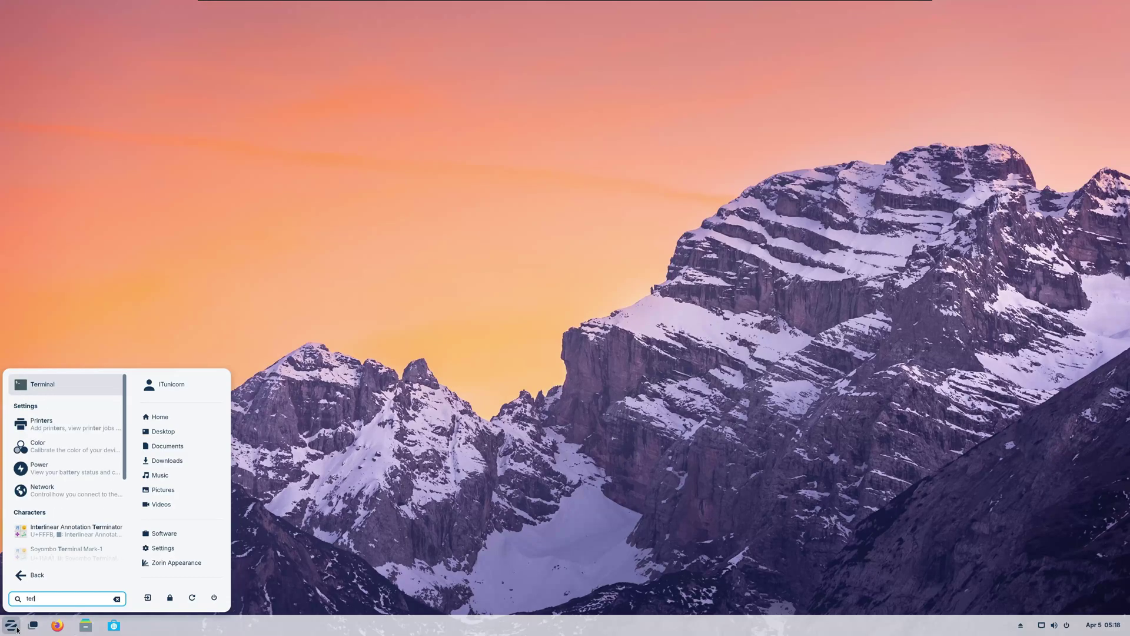
key("Return")
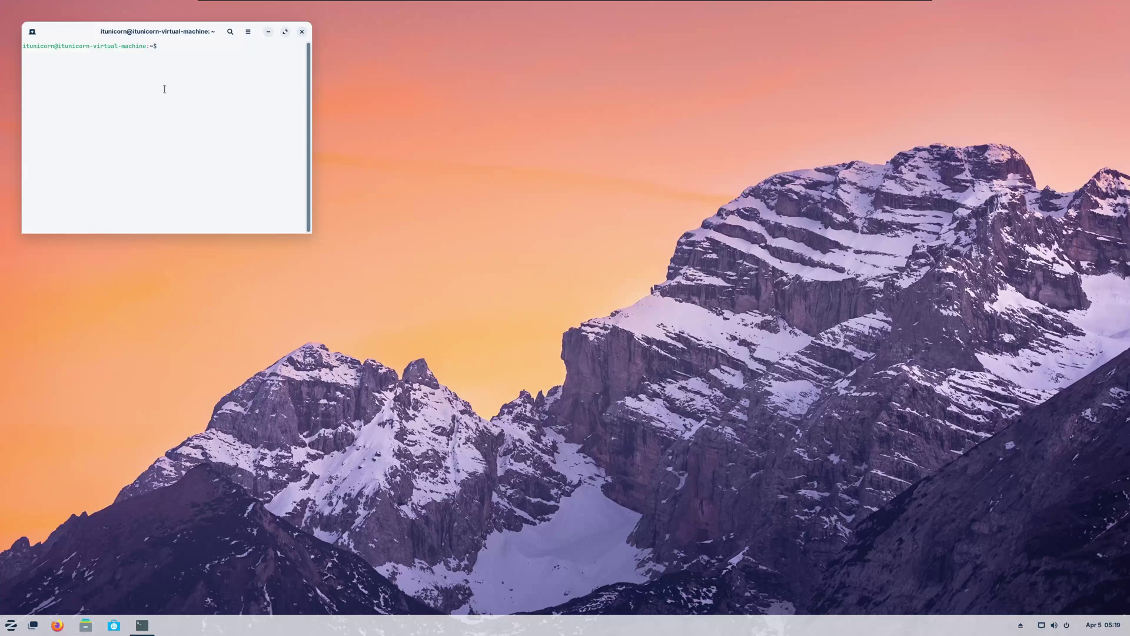
key("ctrl+plus")
key("ctrl+plus")
key("ctrl+plus")
key("ctrl+plus")
key("ctrl+plus")
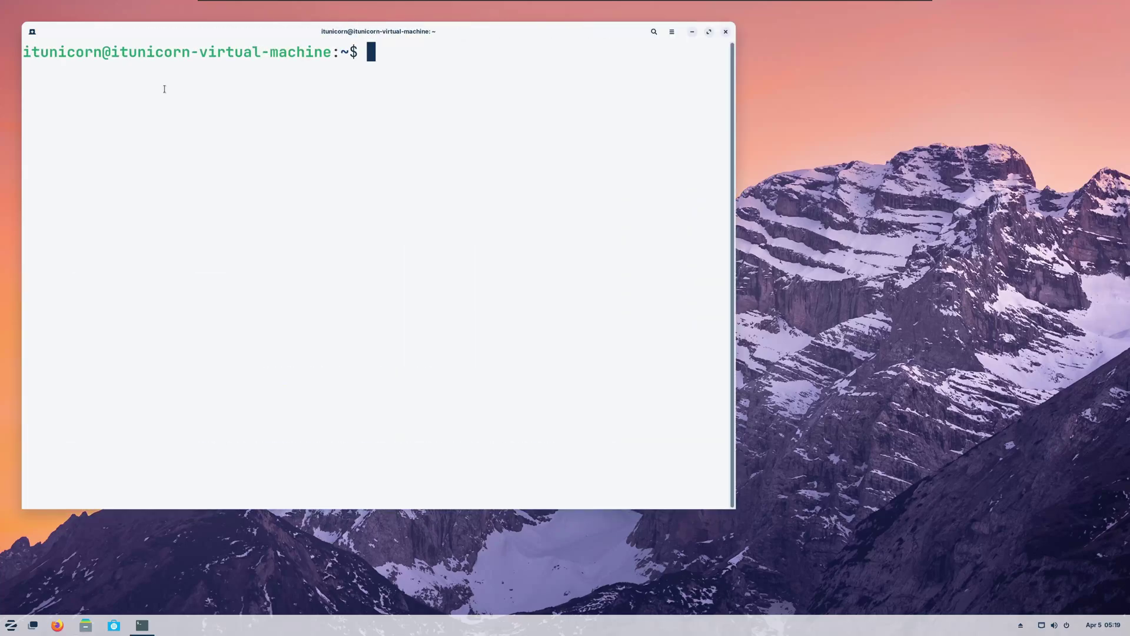
type("sudo apt")
Step: Run 'sudo apt update', entering the account password to refresh package lists
type("a")
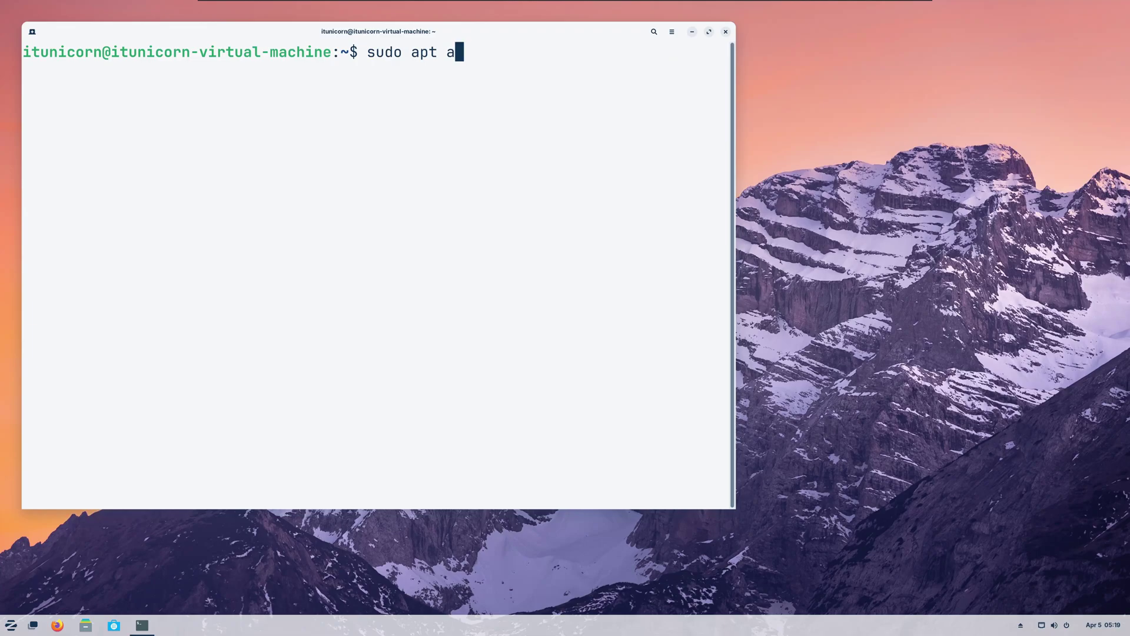
key("BackSpace")
type("update")
key("Return")
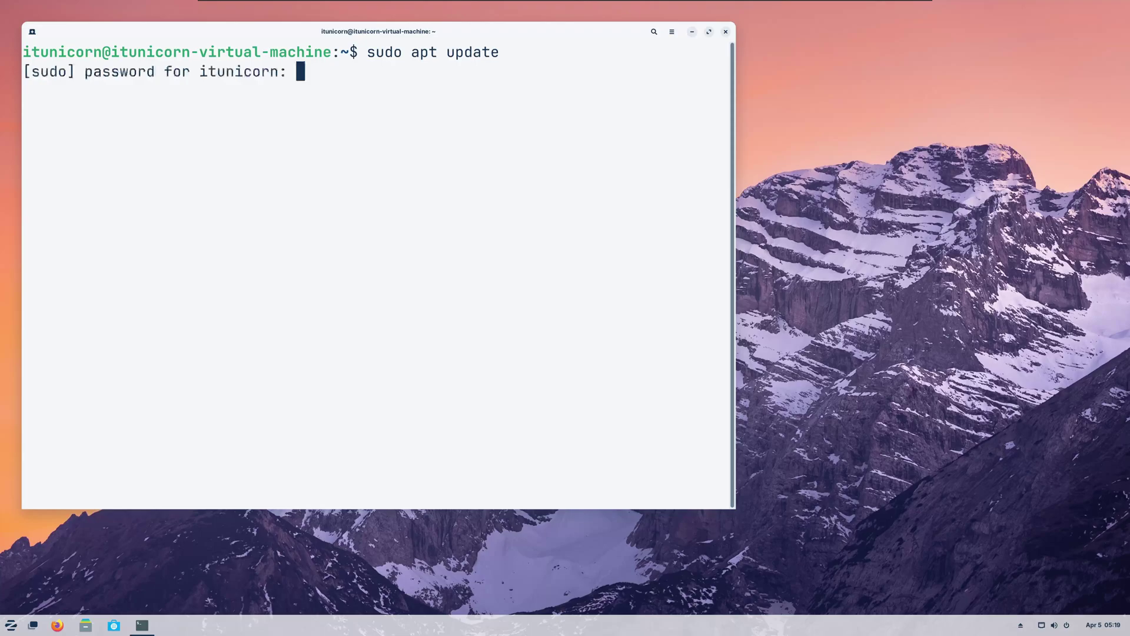
type("*******")
key("Return")
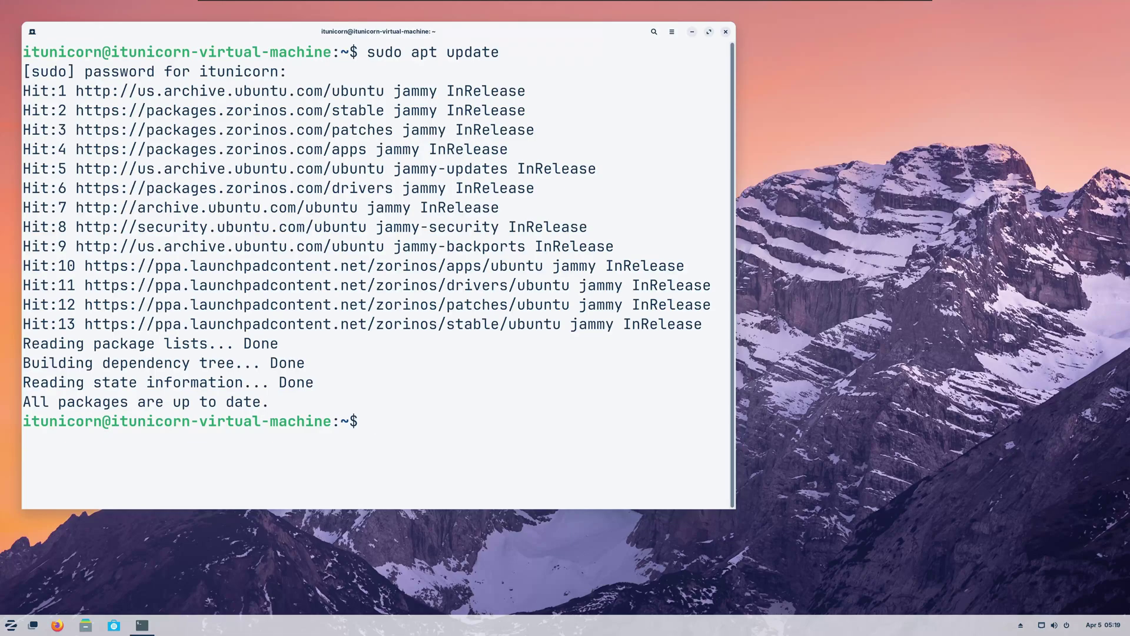
Step: Install clamav and clamtk with 'sudo apt install clamav clamtk', confirming with Y
type("sudo apt insta")
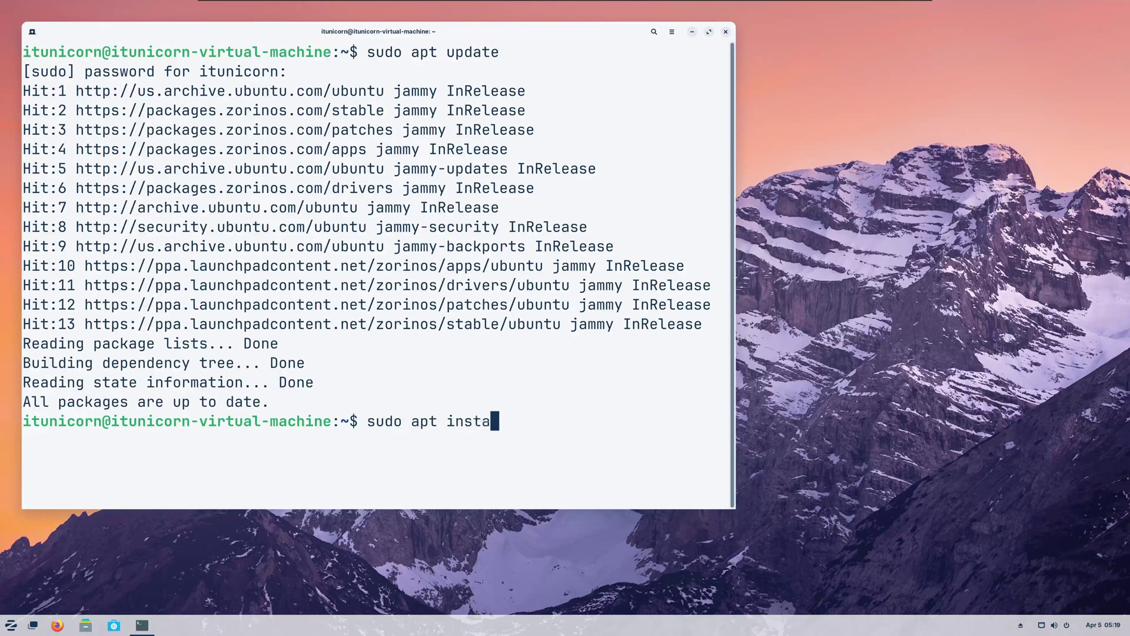
type("ll clam")
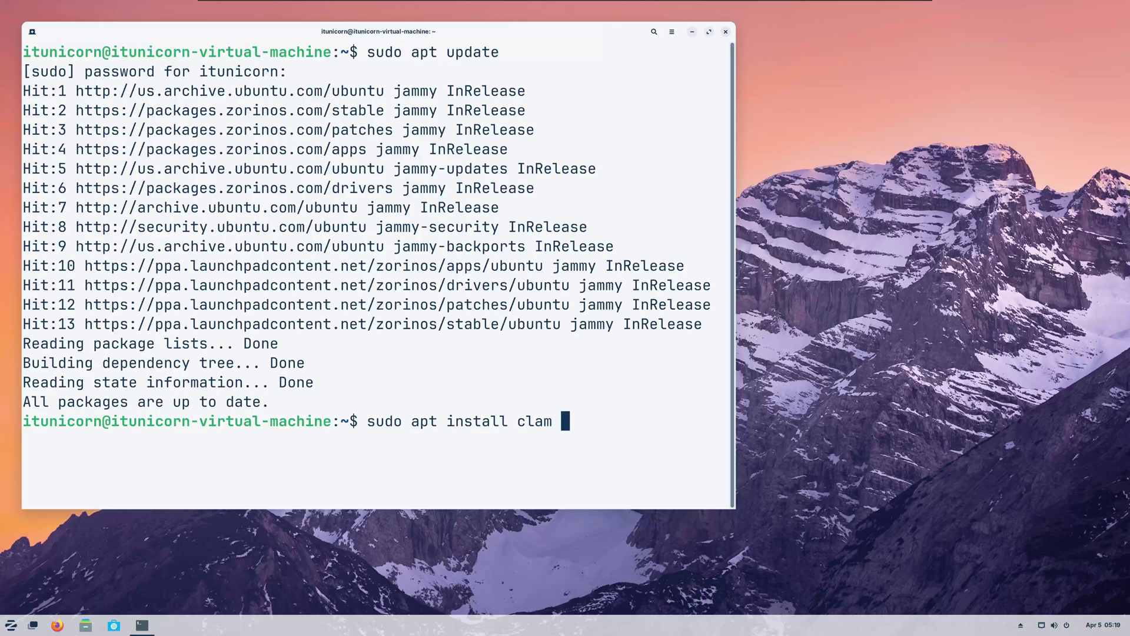
type("av cl")
type("amtk")
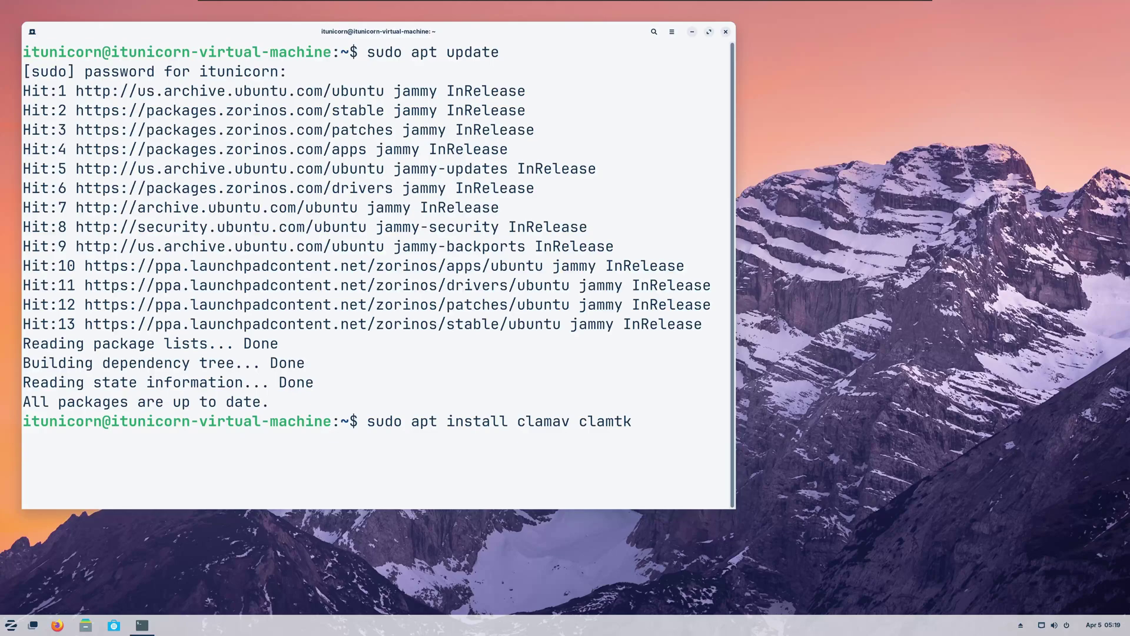
key("Return")
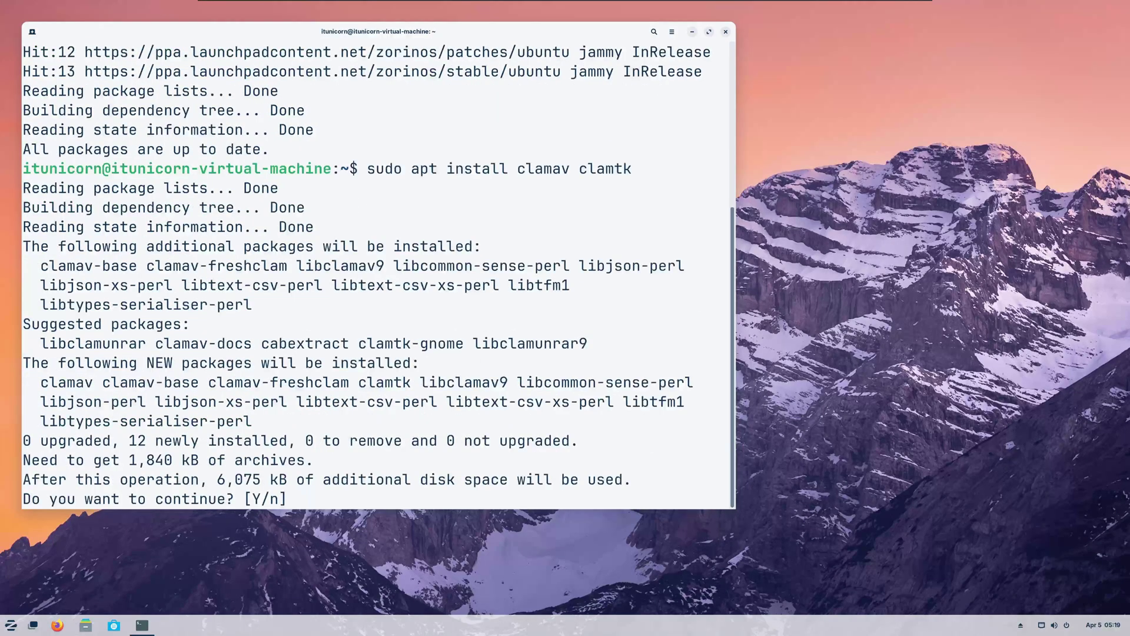
type("Y")
key("Return")
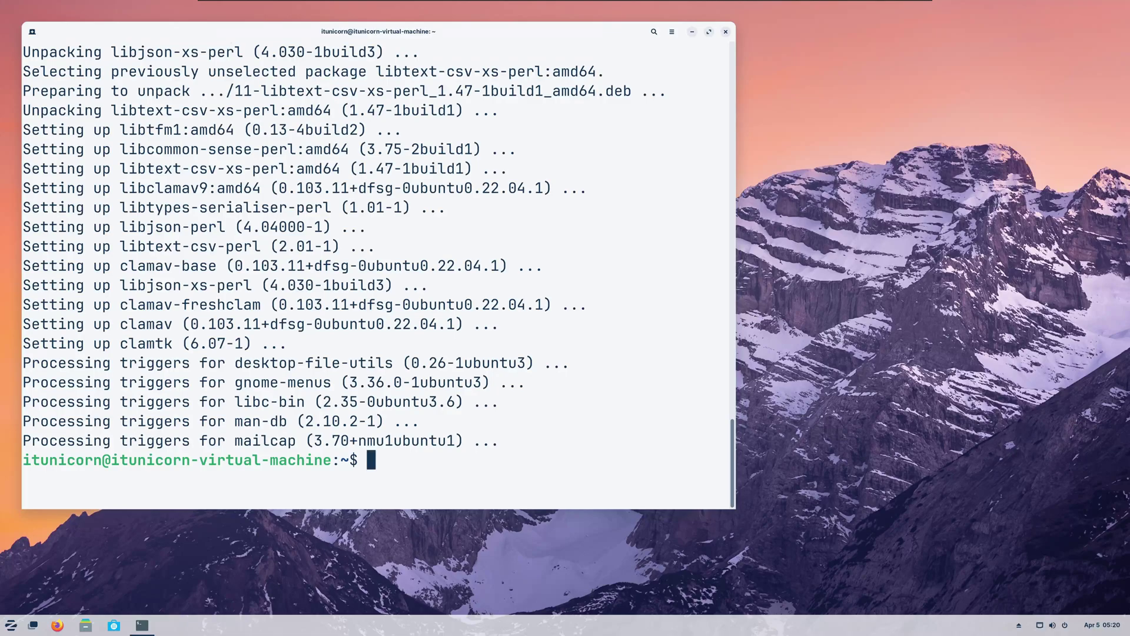
Step: Run 'sudo freshclam', which fails because freshclam.log is locked
type("sudo freshclam")
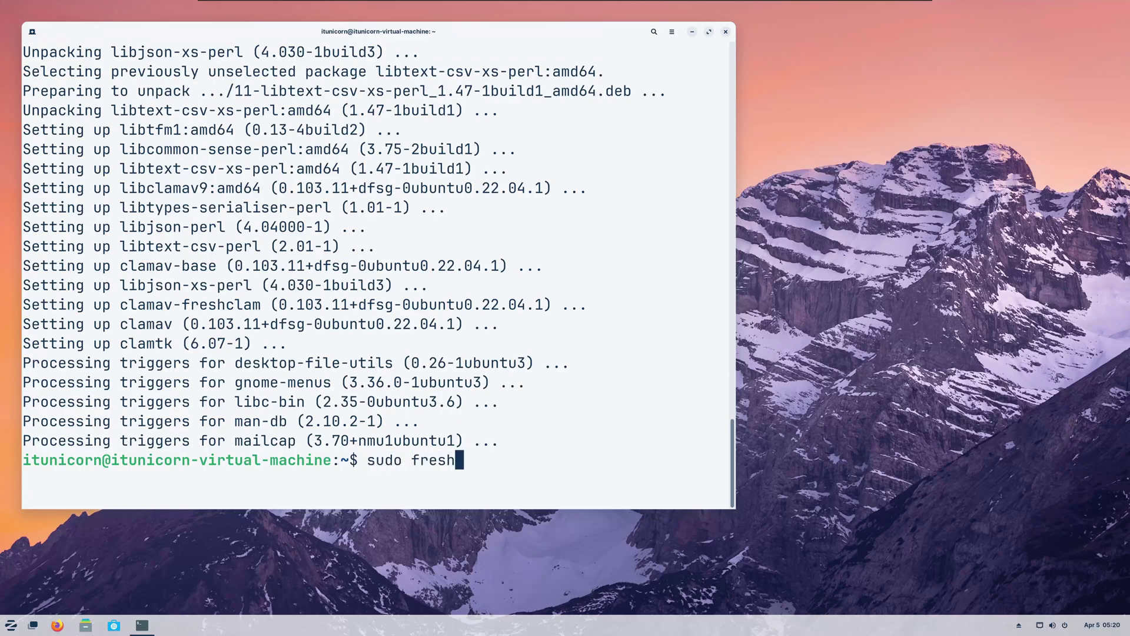
key("Return")
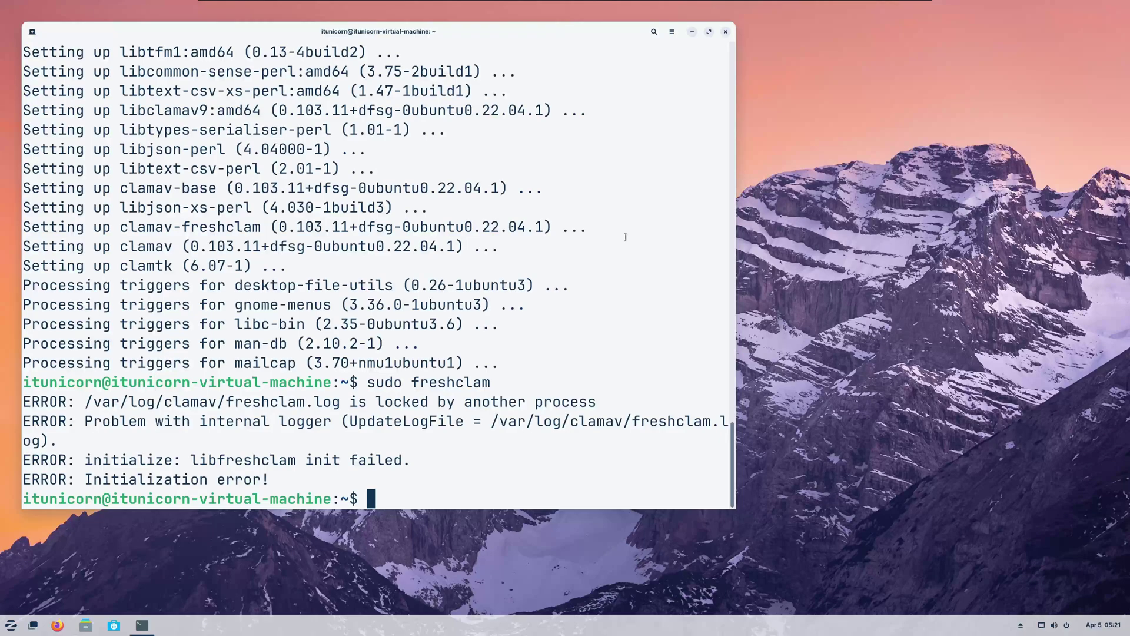
Step: Launch ClamTk from a 'cla' menu search and move its window down and right
left_click(11, 626)
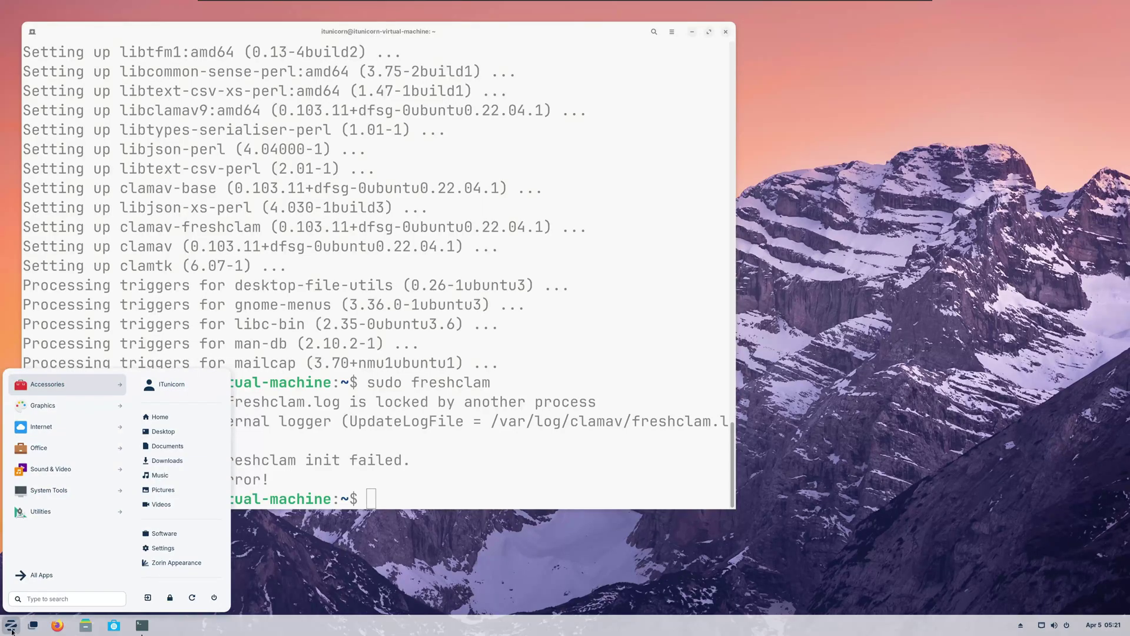
type("cla")
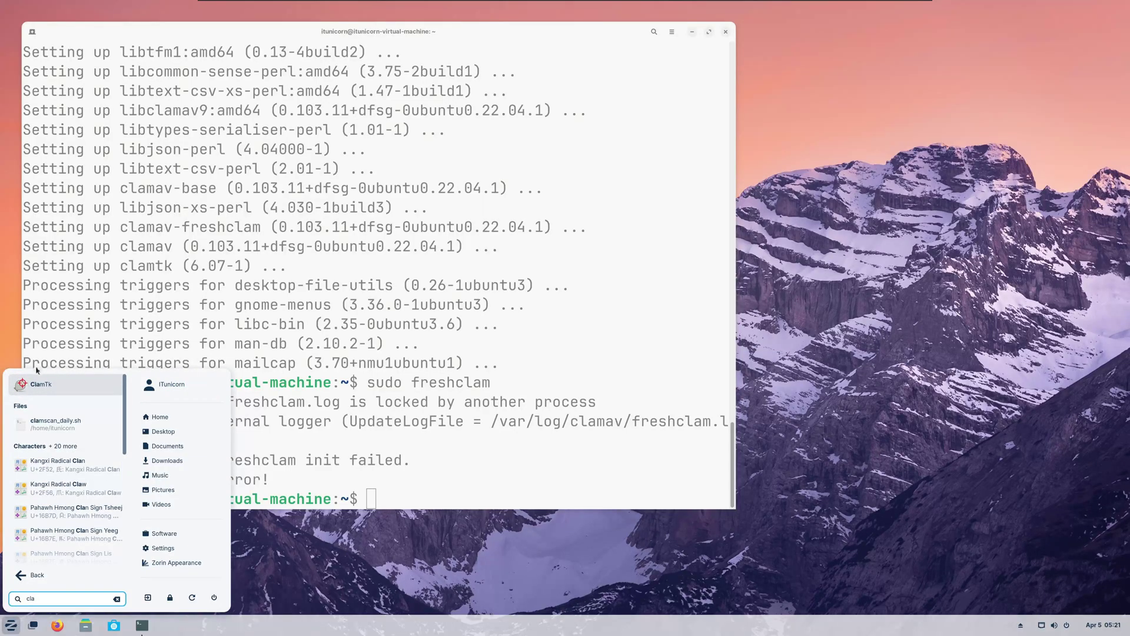
left_click(50, 387)
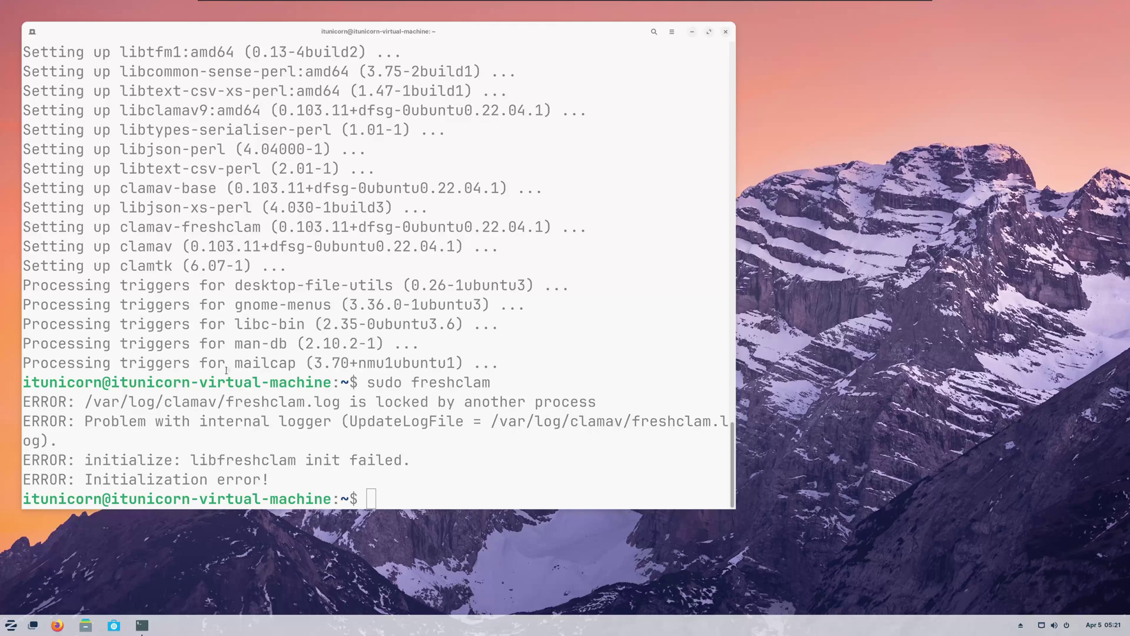
left_click_drag(147, 46, 284, 125)
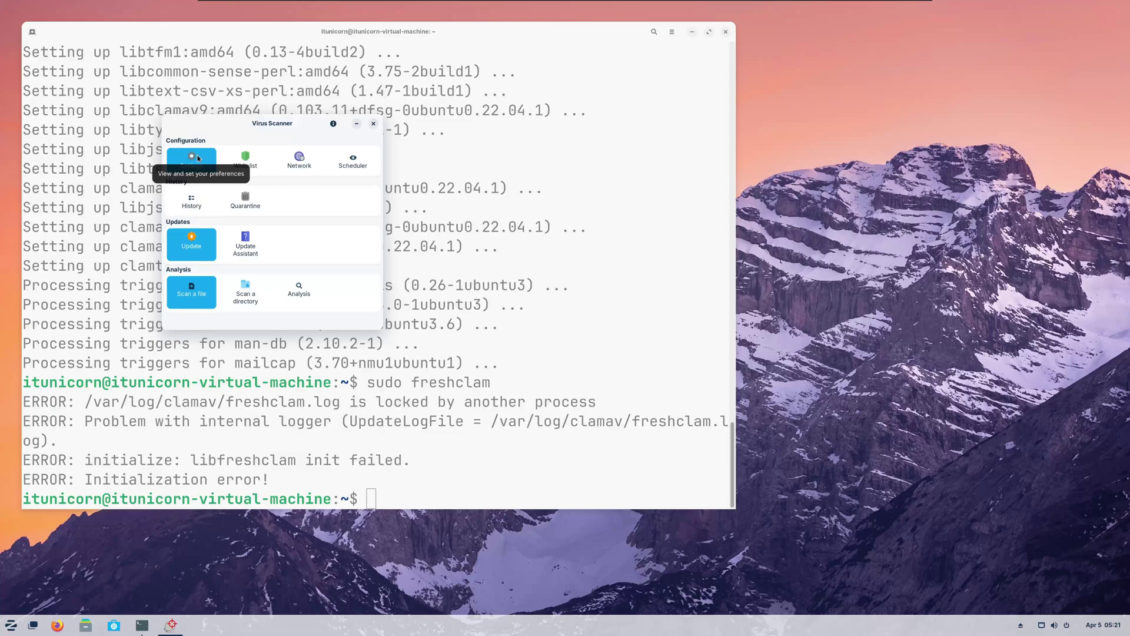
Step: In the Scheduler, set the signature update hour to 1 and the scan hour to 2
left_click(352, 160)
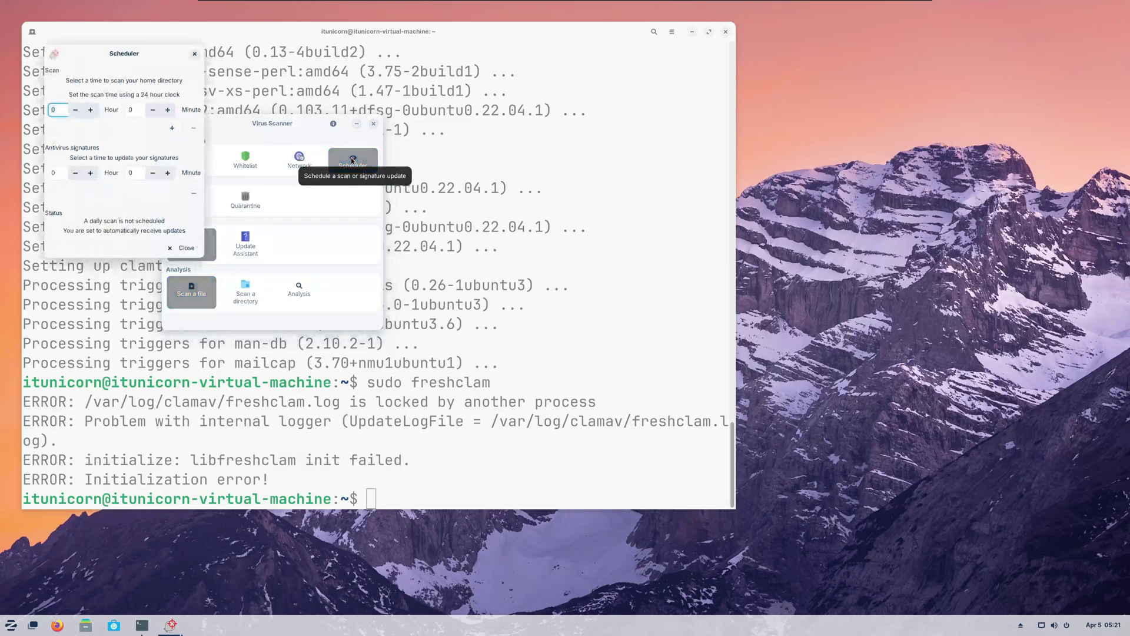
left_click(90, 174)
left_click(90, 109)
left_click(90, 109)
left_click(90, 109)
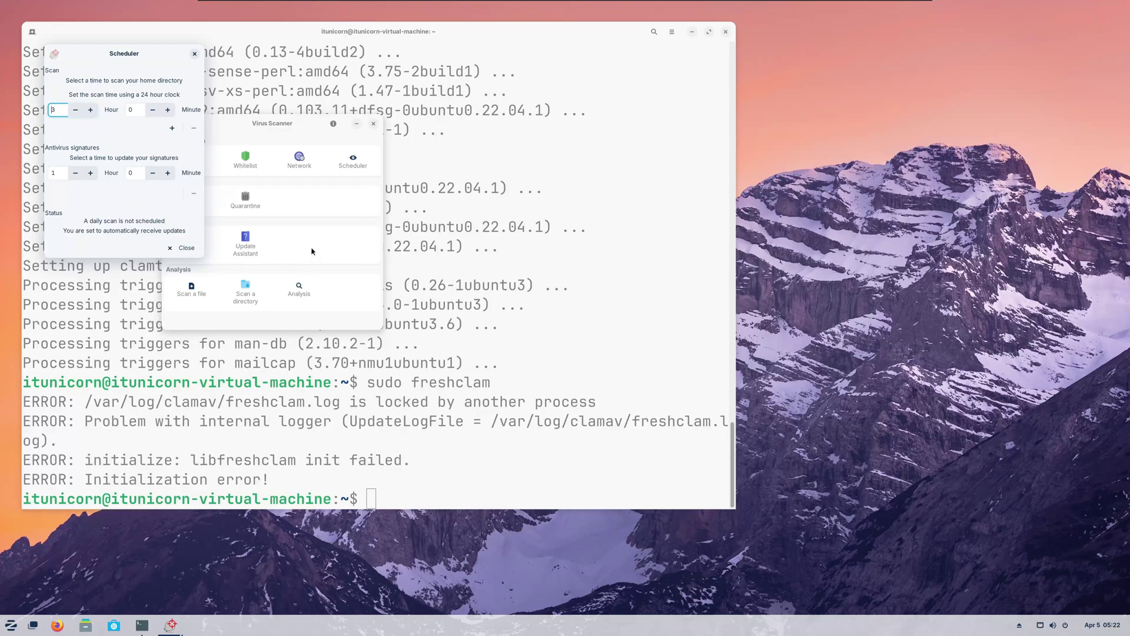
left_click(180, 247)
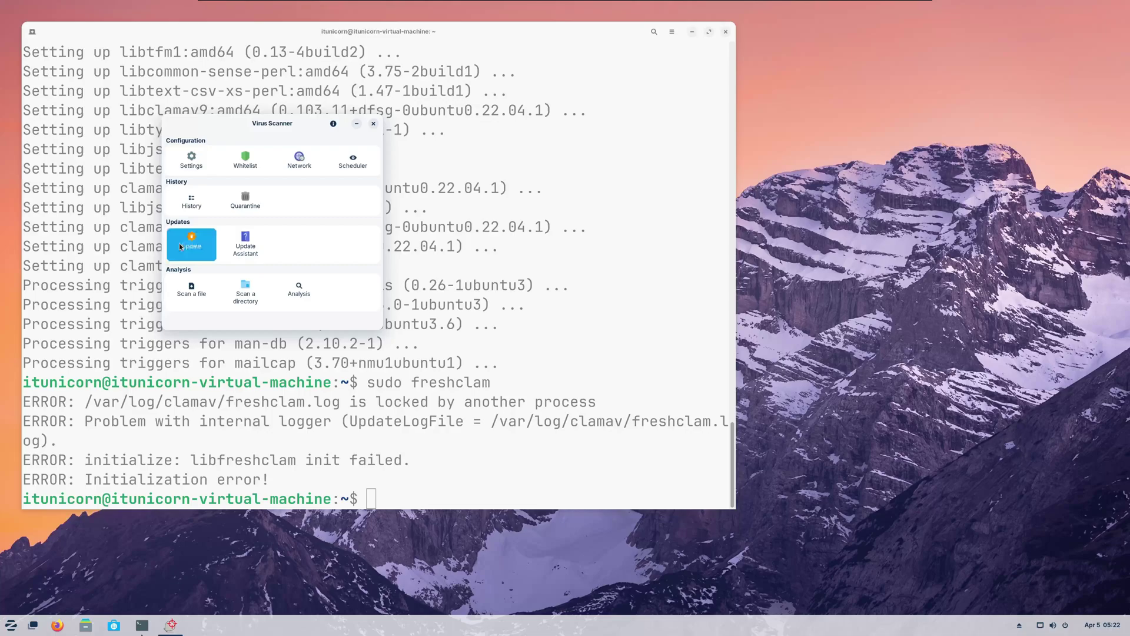
left_click(189, 202)
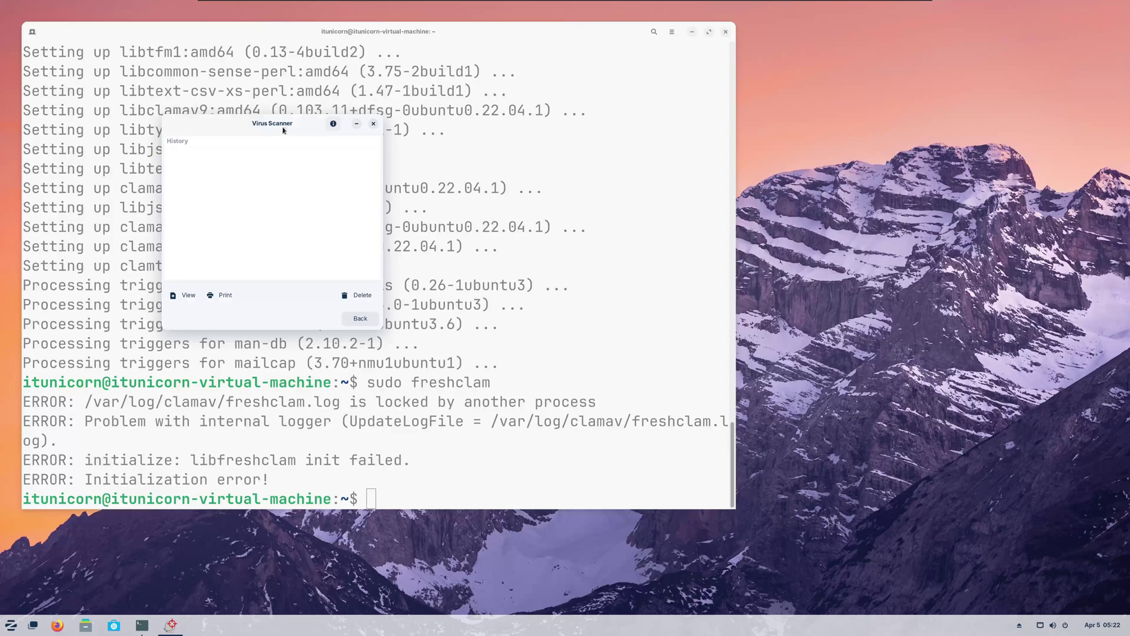
left_click_drag(284, 129, 209, 133)
left_click(291, 326)
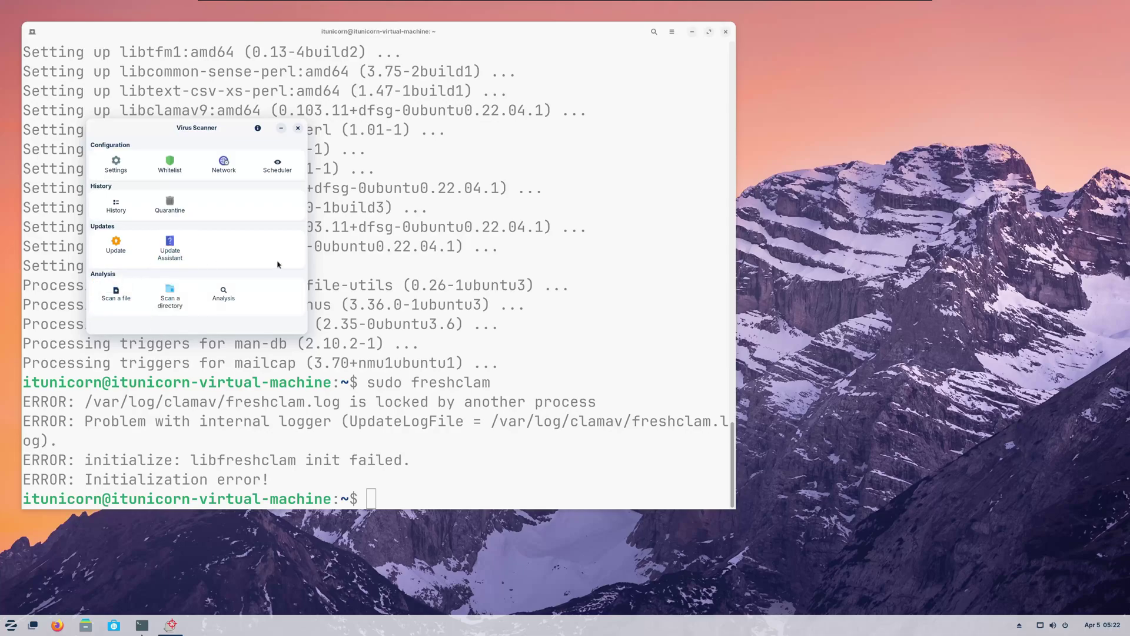
Step: Drag the Virus Scanner window to the right side of the screen, clear of the terminal
left_click(224, 298)
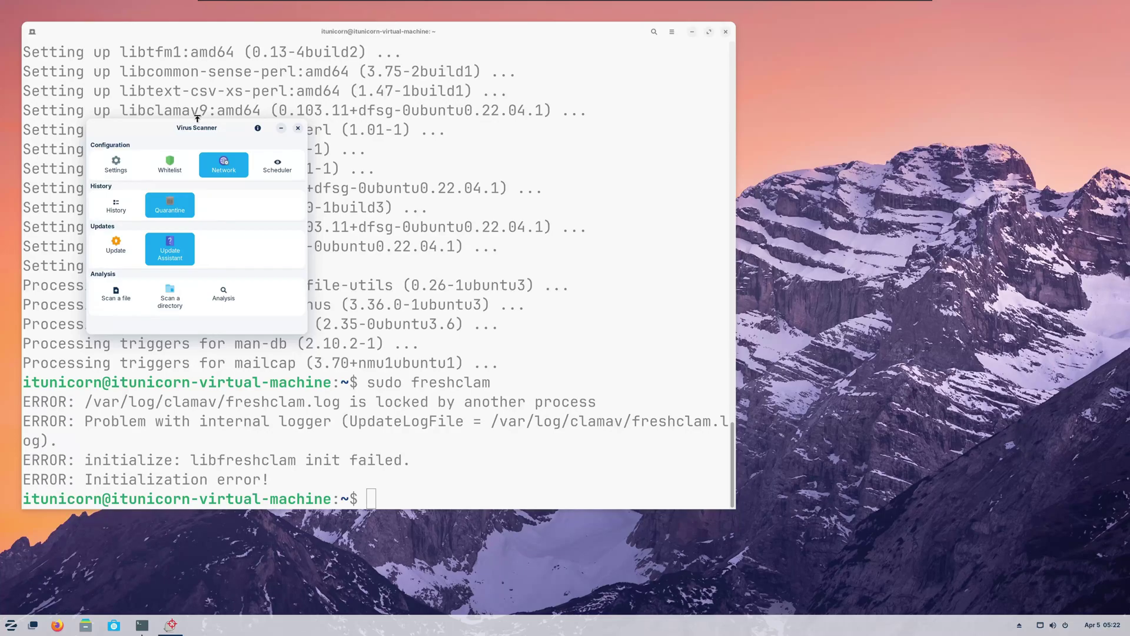
left_click_drag(190, 133, 731, 126)
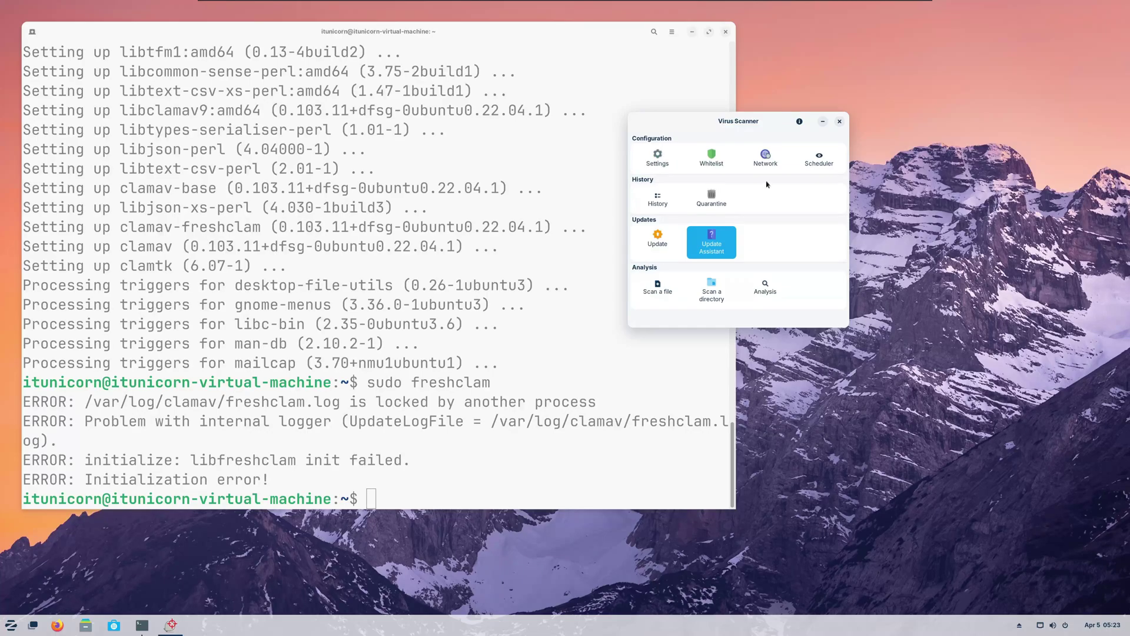
left_click_drag(745, 126, 823, 172)
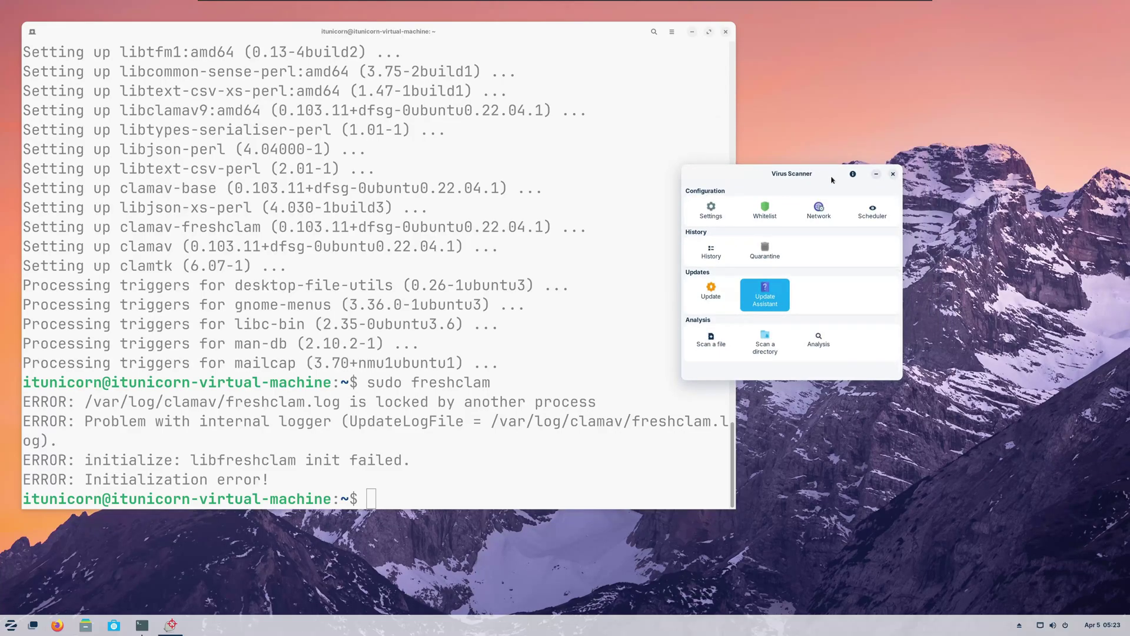